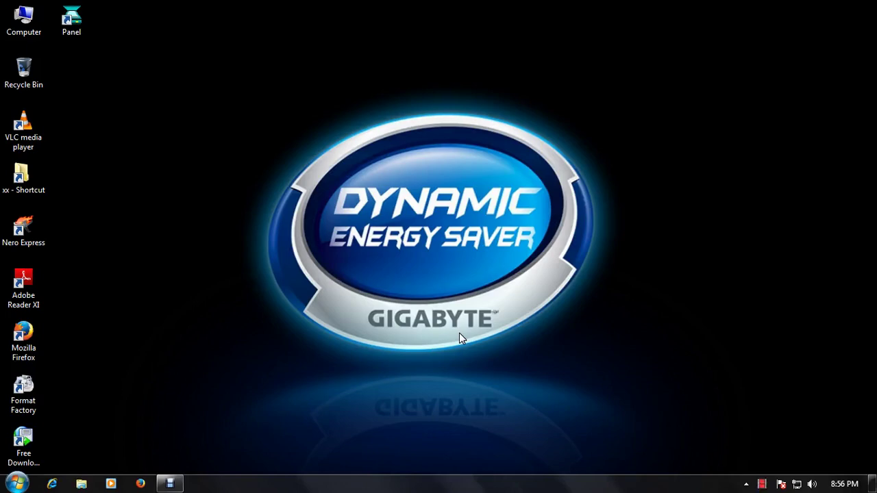
Open the Windows Start menu's program list to find Microsoft Office Word 2007.
left_click(16, 484)
Launch Word 2007 and bring up the Document Properties panel via Prepare > Properties.
left_click(89, 211)
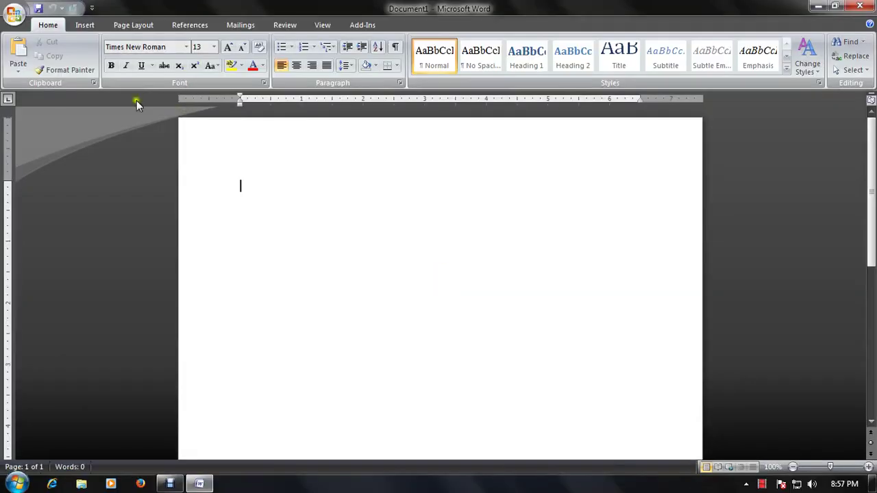
left_click(16, 14)
mouse_move(40, 156)
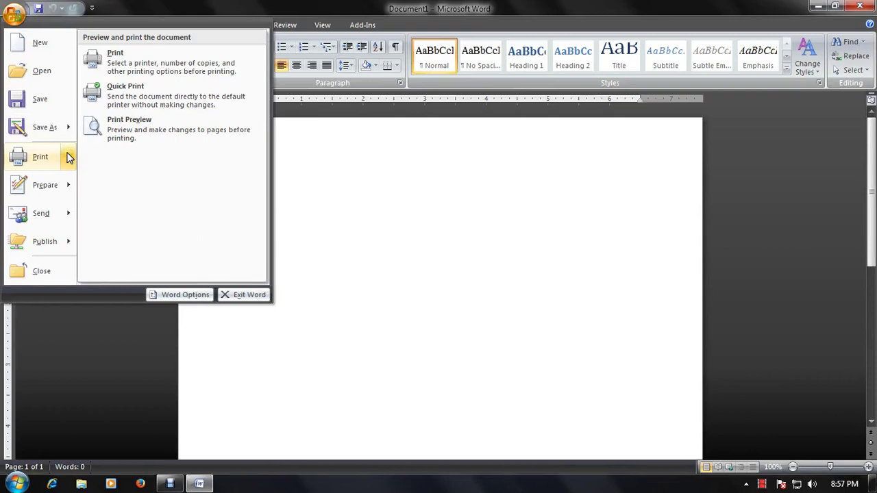
mouse_move(42, 185)
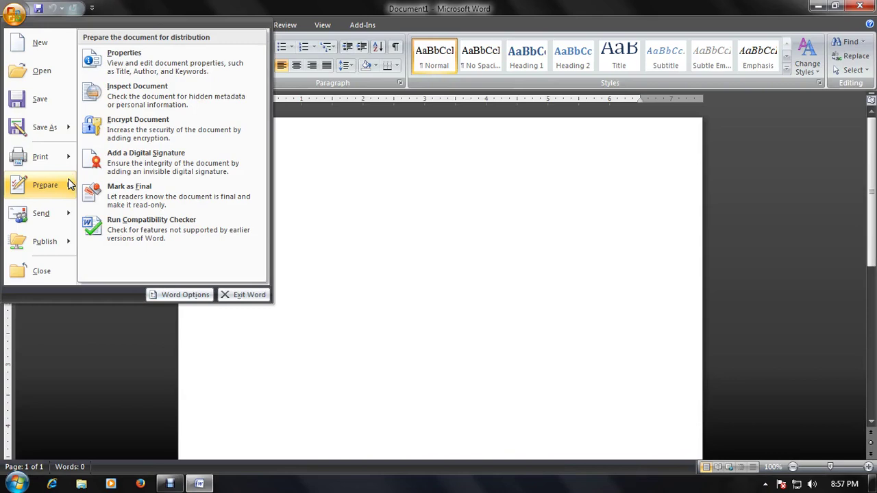
left_click(165, 63)
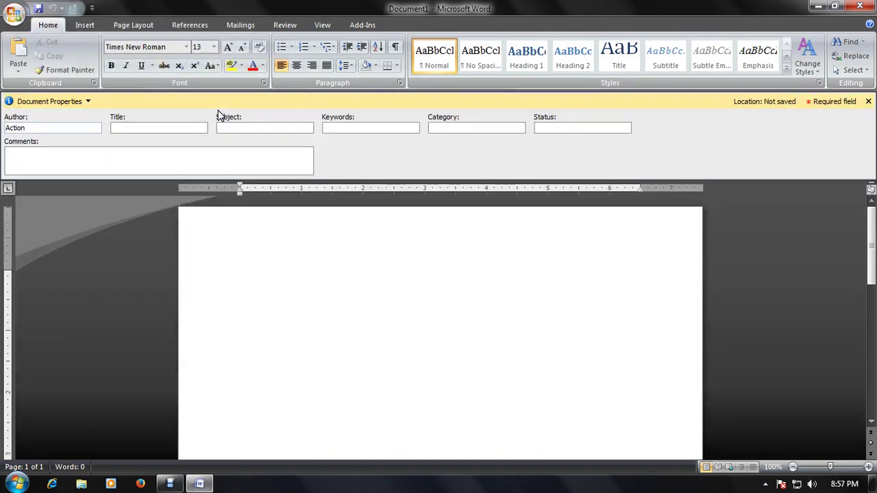
Step through the Title, Subject, Category, Status and Comments fields, then close the panel.
left_click(151, 126)
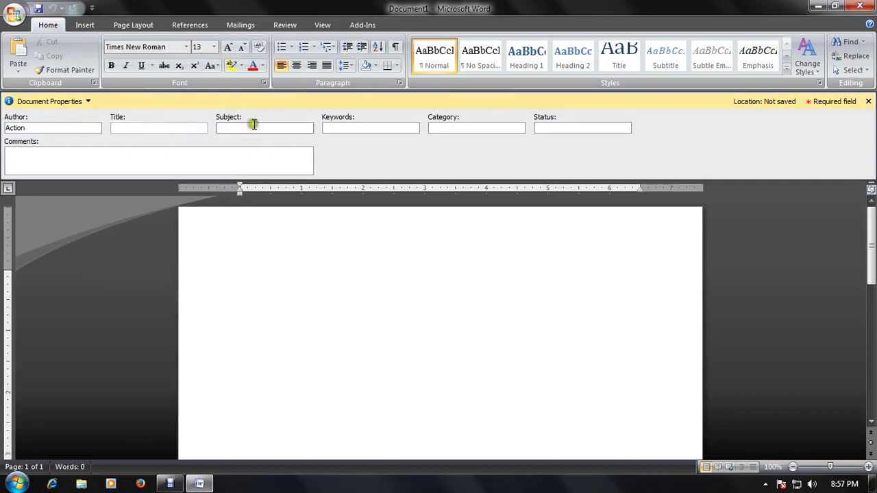
left_click(349, 126)
left_click(471, 126)
left_click(546, 128)
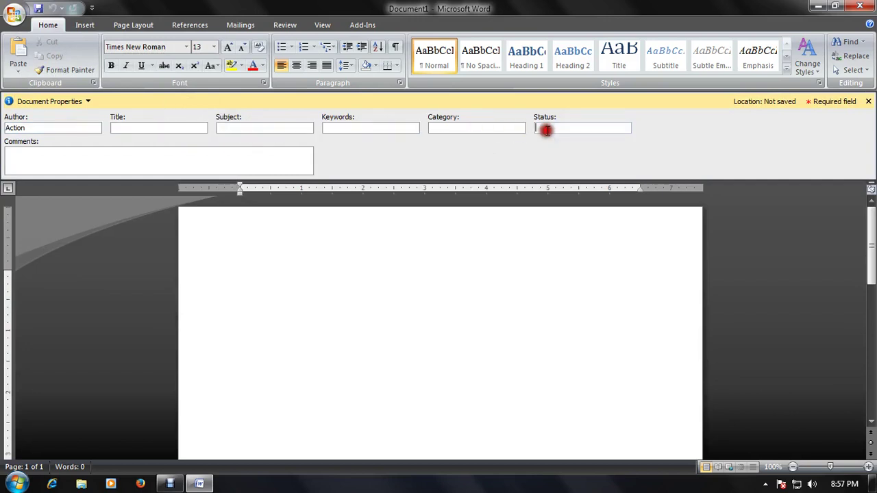
left_click(150, 153)
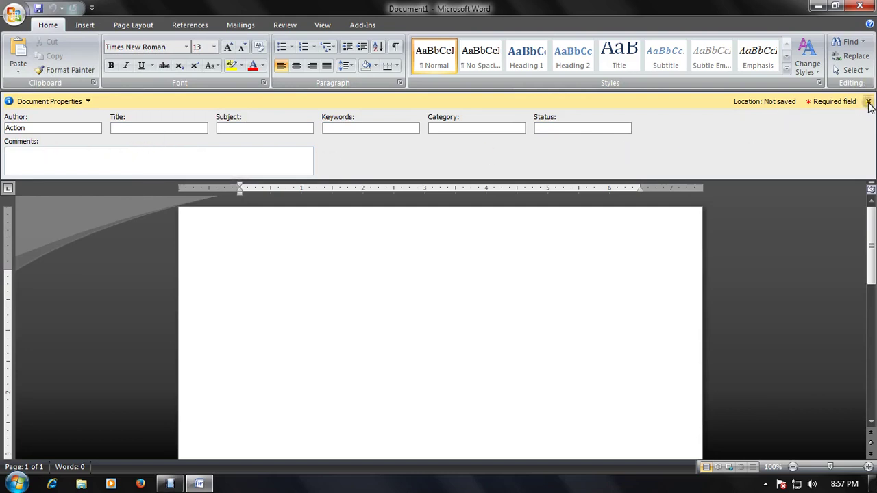
left_click(868, 102)
Look over the Office menu and Font dialog without changing anything.
left_click(14, 13)
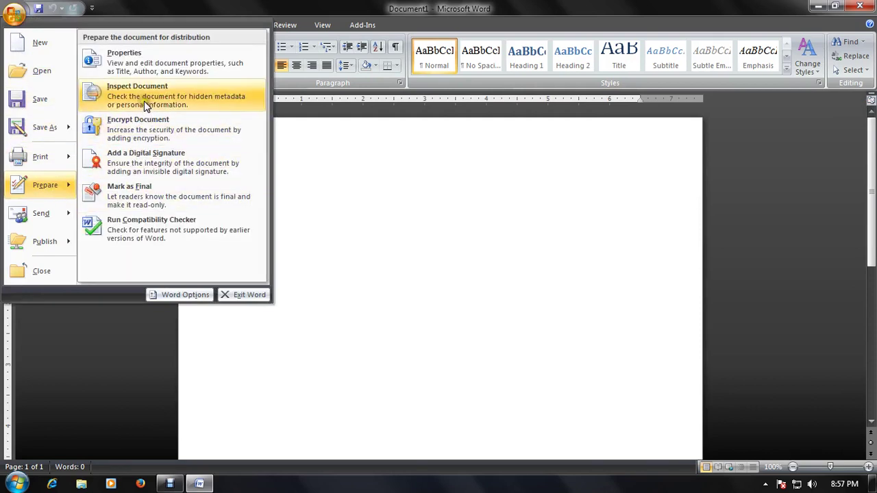
left_click(319, 152)
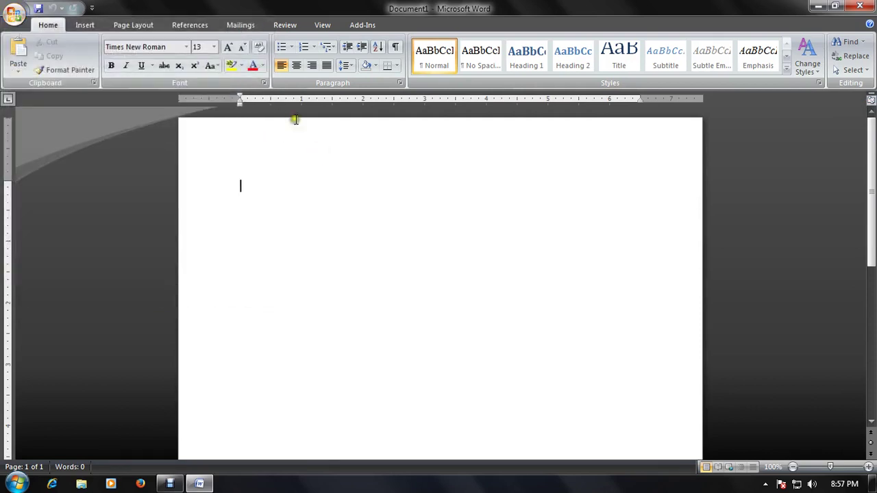
left_click(265, 83)
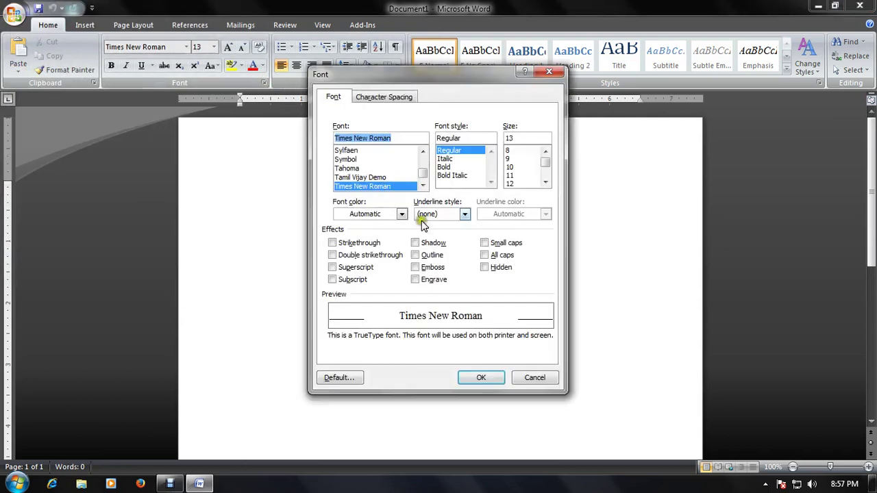
left_click(534, 378)
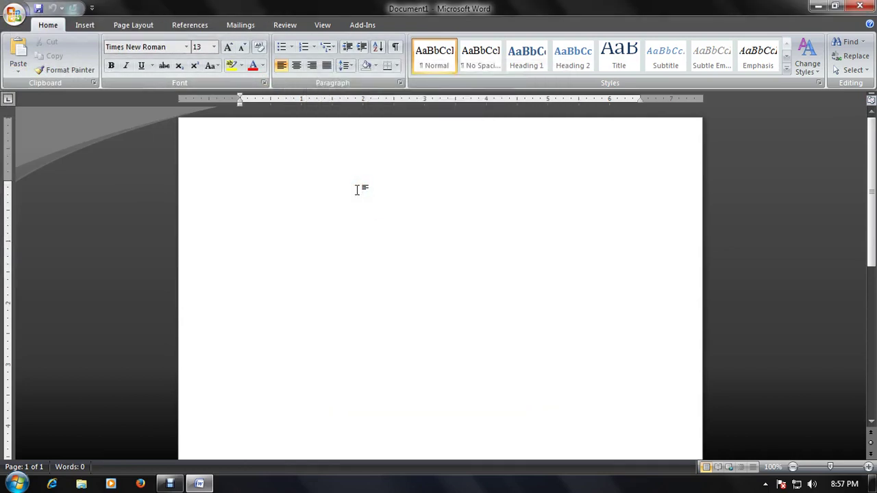
Type 'Welcome my friend', select it with Ctrl+A and apply the Hidden font effect.
type("Welcome my friend")
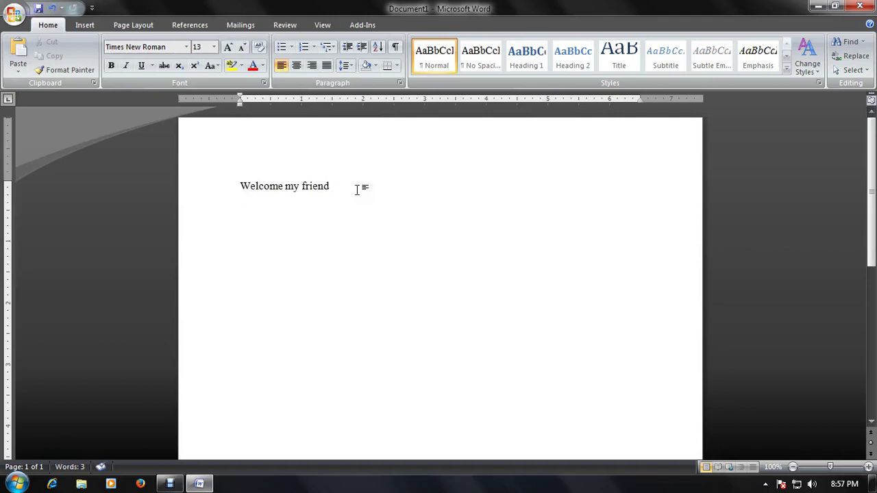
key("ctrl+a")
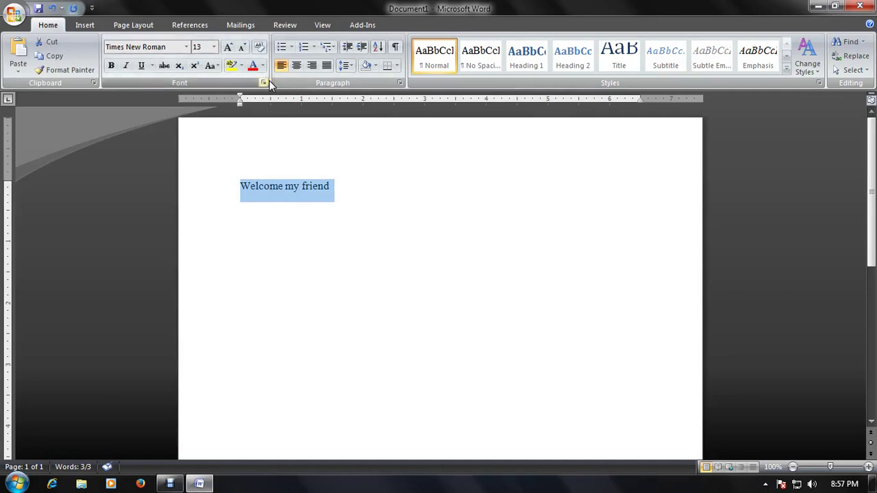
left_click(265, 83)
left_click(485, 267)
left_click(481, 377)
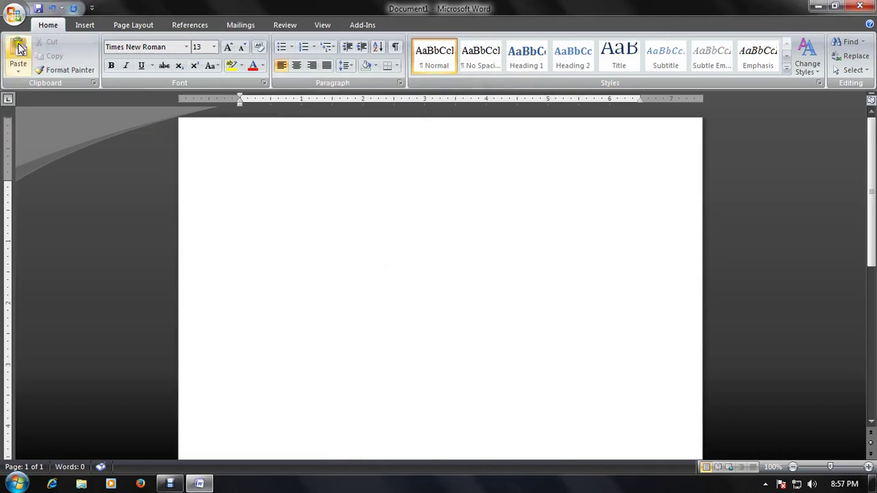
Start Inspect Document from Prepare, saving the file as 'good' when prompted.
left_click(13, 14)
mouse_move(45, 185)
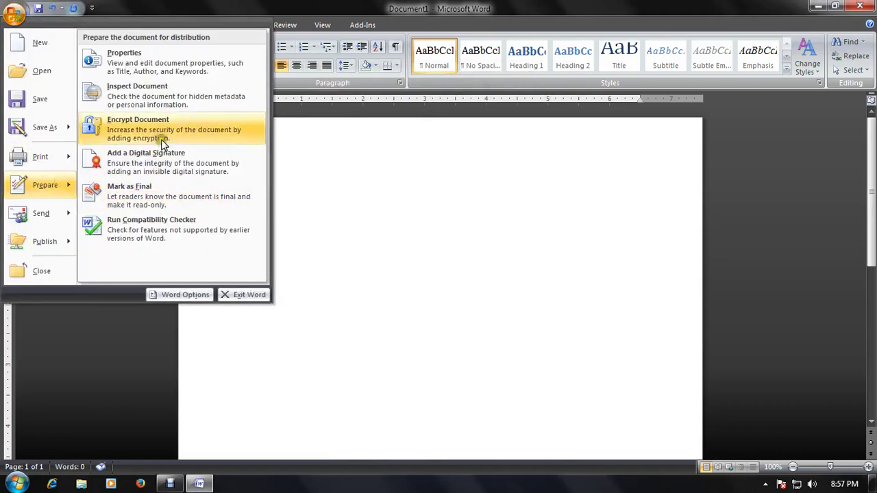
left_click(165, 101)
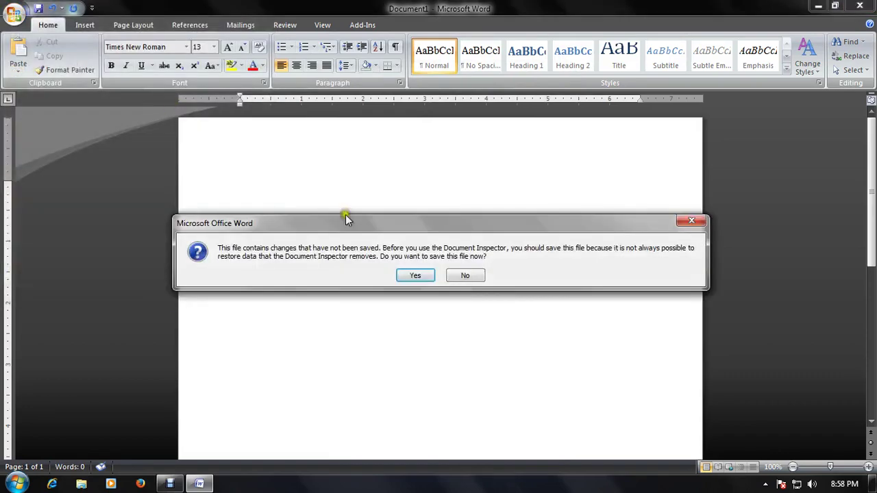
left_click(414, 276)
type("good")
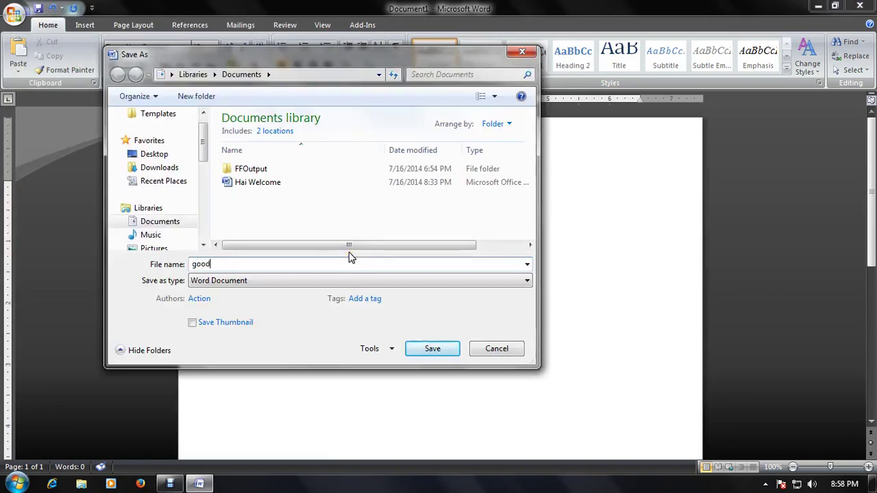
key("Return")
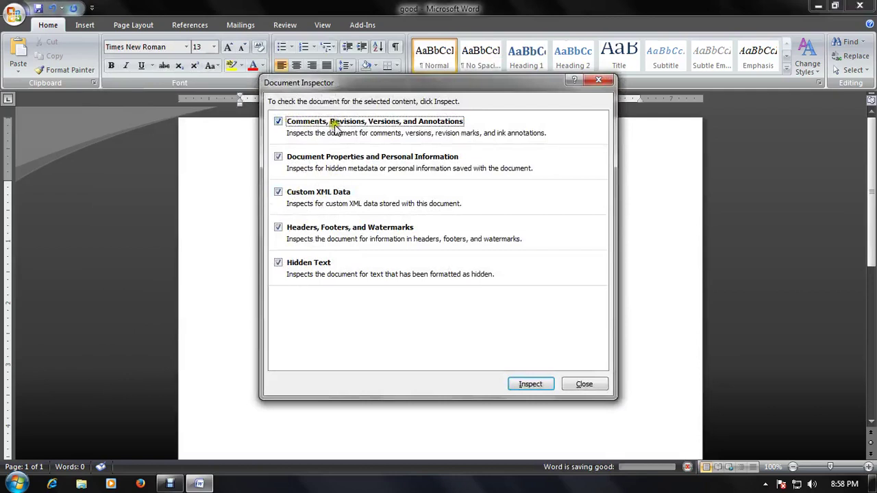
Uncheck every inspection category except hidden text and run the inspection.
left_click(279, 121)
left_click(278, 157)
left_click(279, 192)
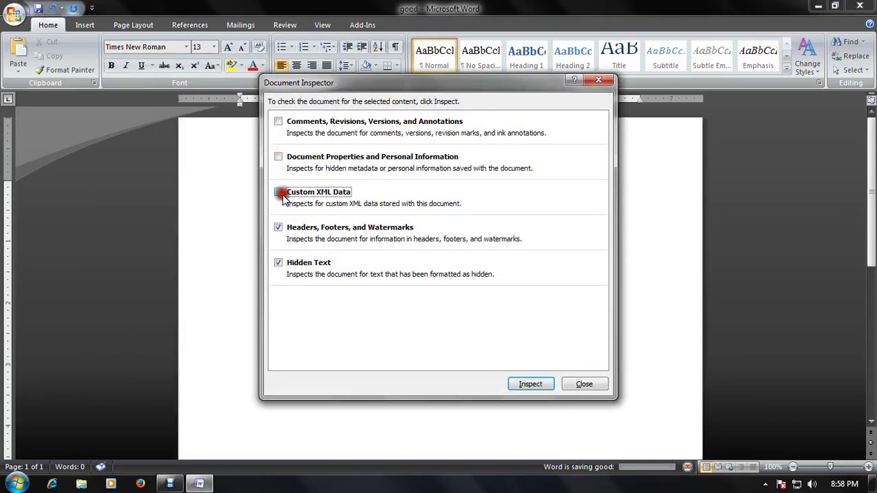
left_click(278, 228)
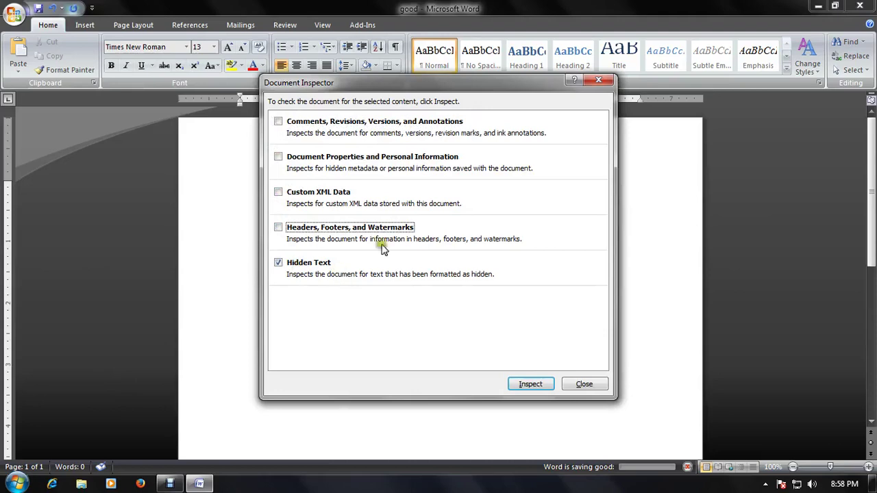
left_click_drag(445, 91, 710, 55)
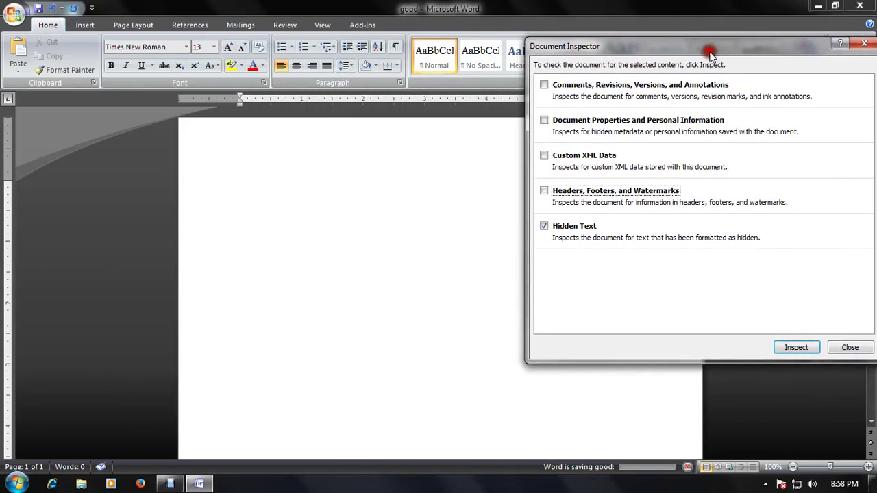
left_click(796, 347)
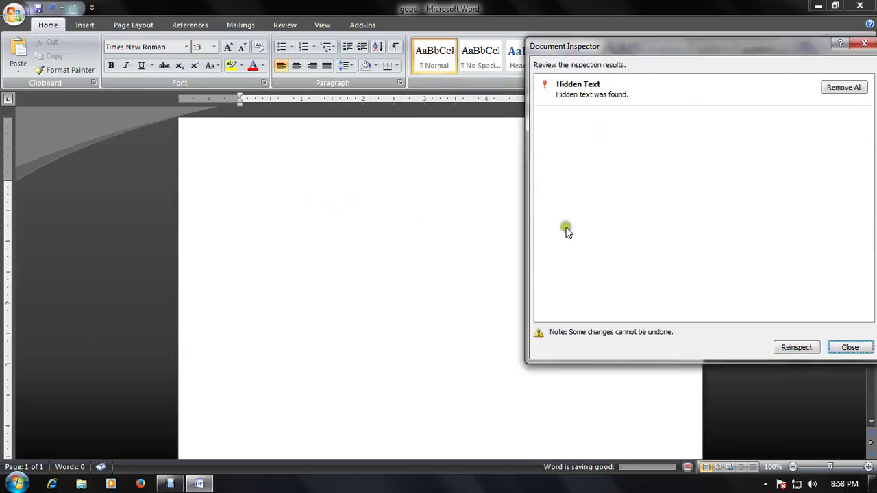
Remove all hidden text, reinspect to confirm none remains, and close the Document Inspector.
left_click_drag(744, 50, 592, 82)
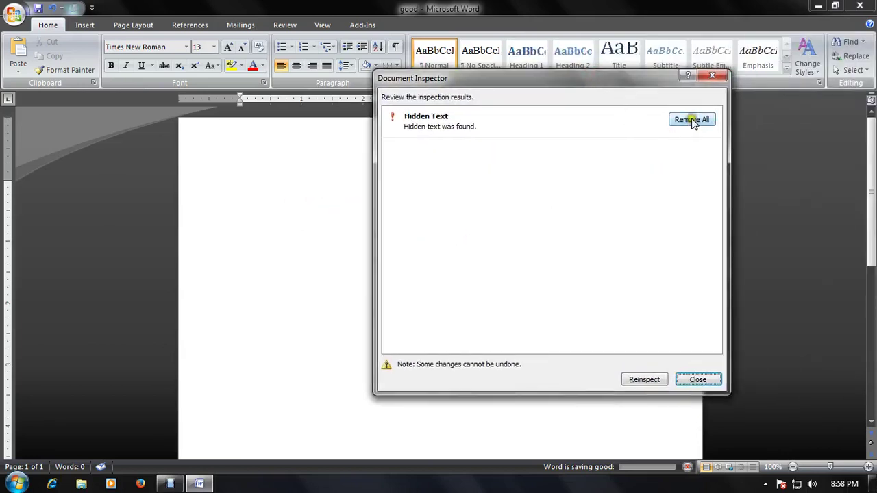
left_click(692, 119)
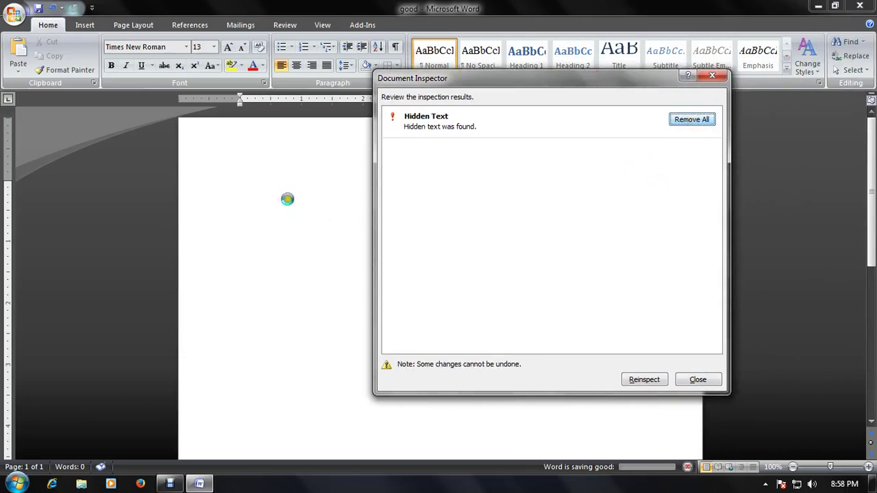
left_click(647, 381)
left_click(647, 380)
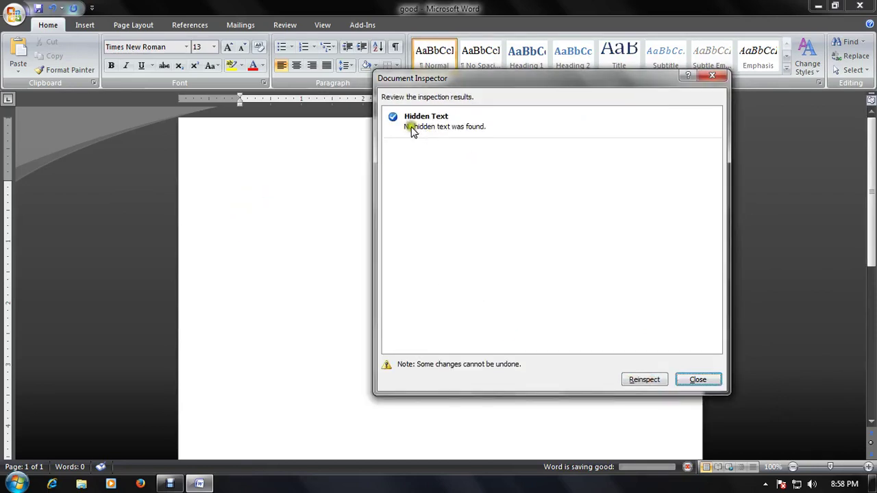
left_click(687, 376)
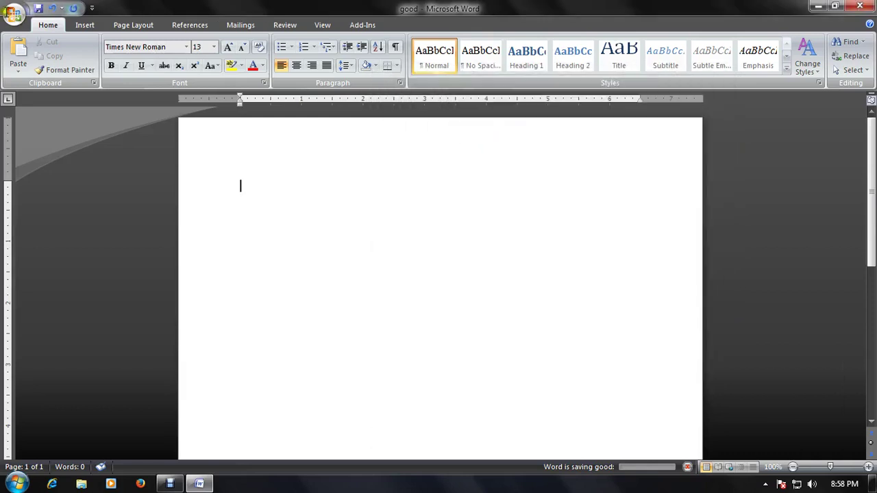
With 'hai Welcome.' typed, encrypt the document with a password entered twice.
left_click(13, 15)
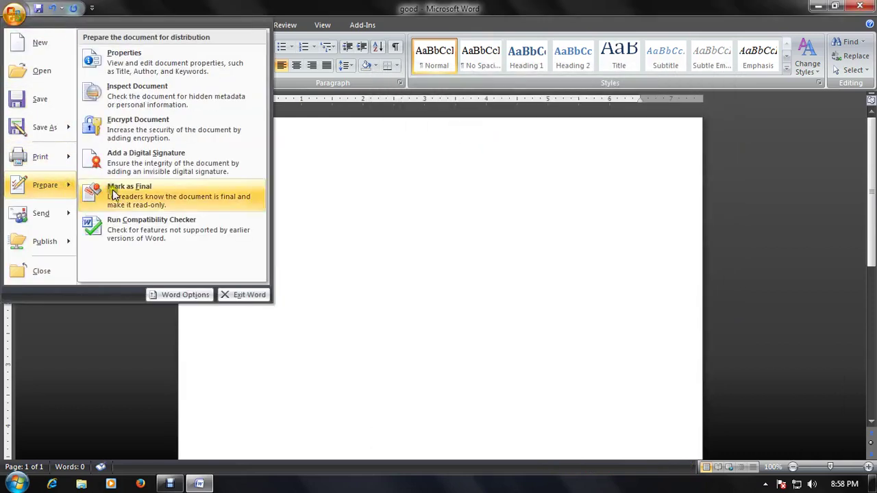
mouse_move(45, 185)
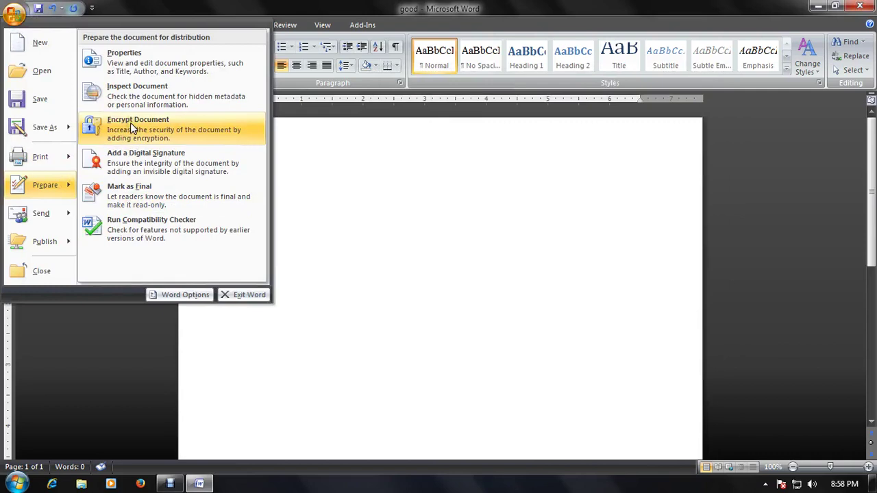
left_click(338, 159)
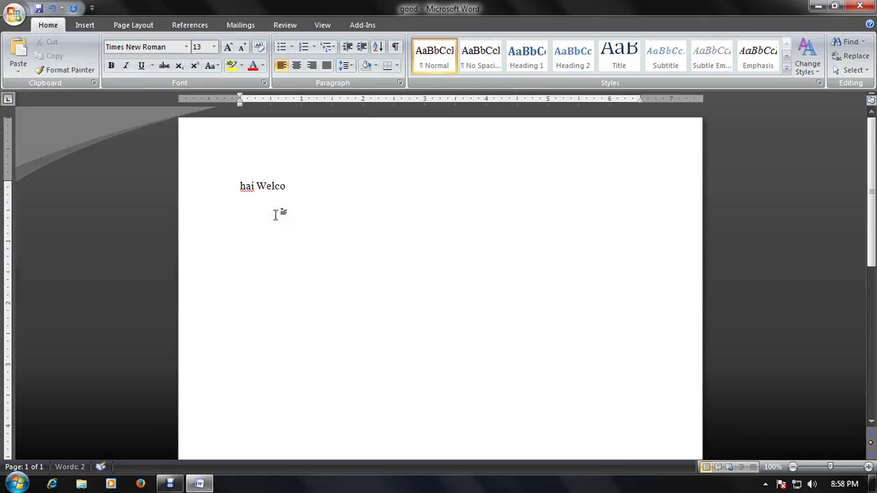
left_click(13, 13)
mouse_move(40, 157)
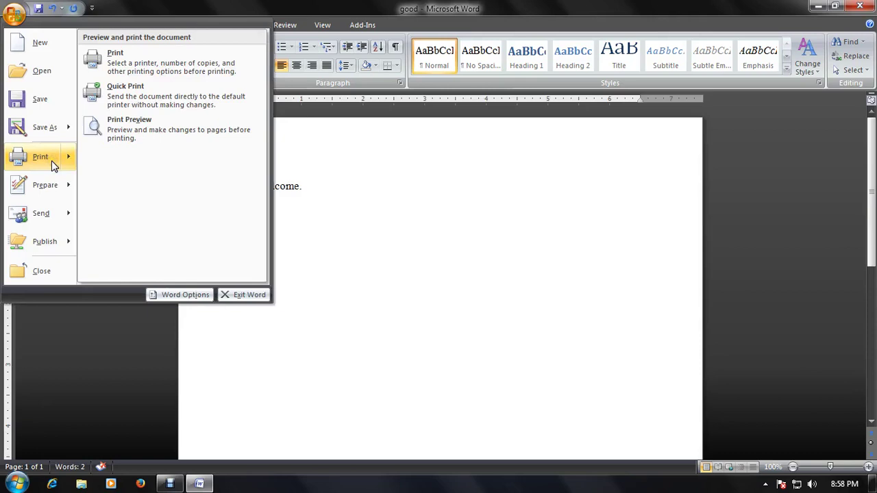
mouse_move(42, 185)
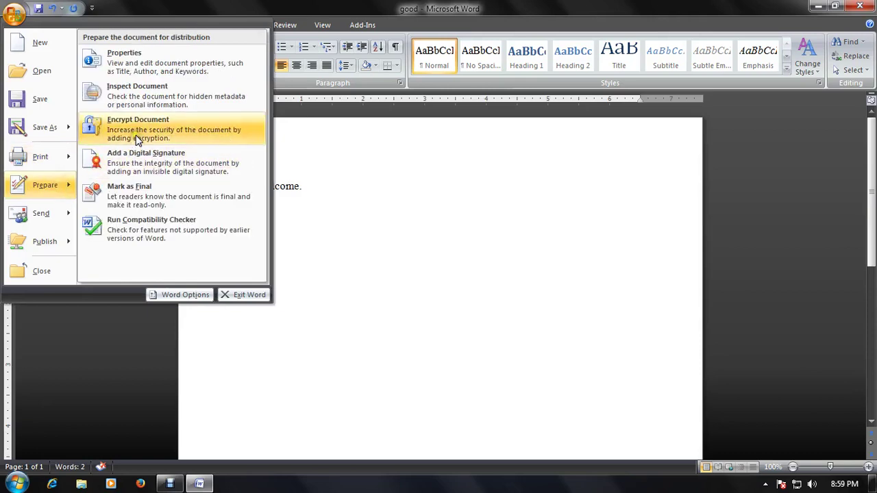
left_click(137, 129)
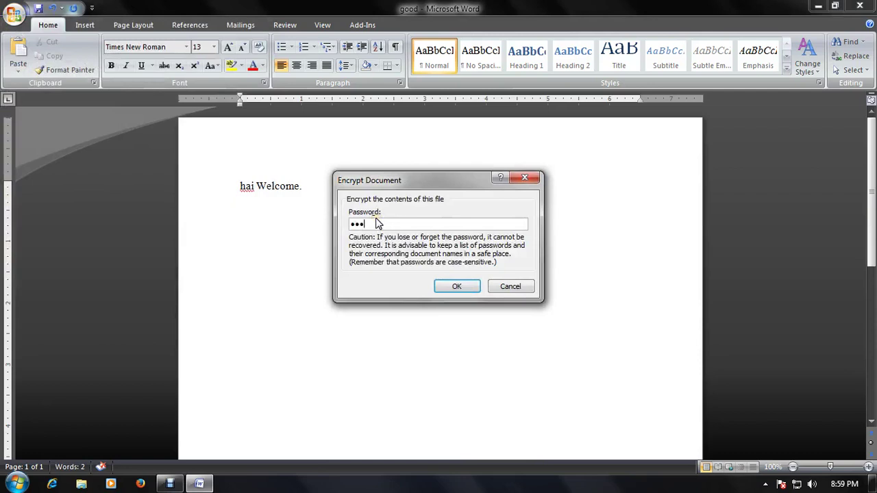
left_click(446, 286)
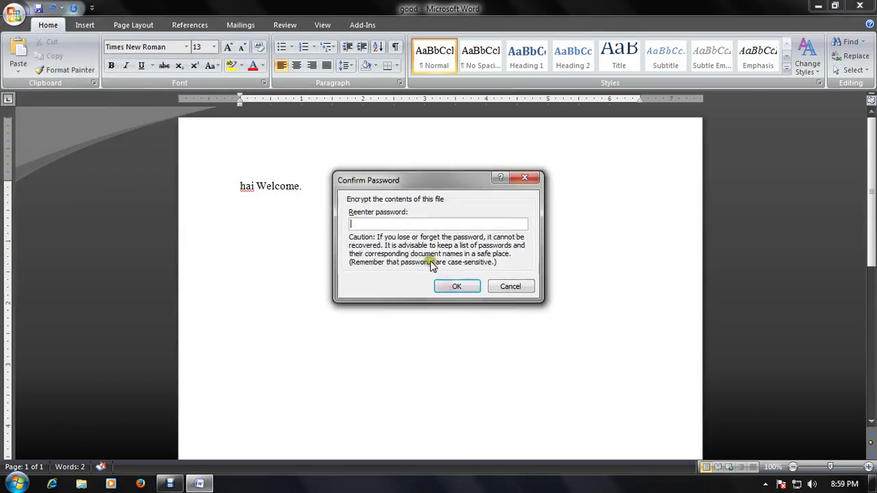
left_click(459, 286)
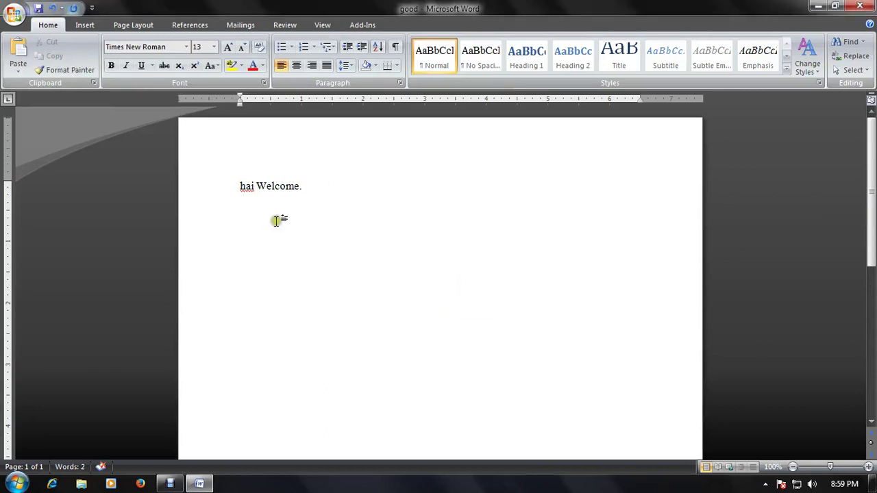
Save 'good', close Word, and relaunch Microsoft Word 2007 from the Start menu.
left_click(14, 13)
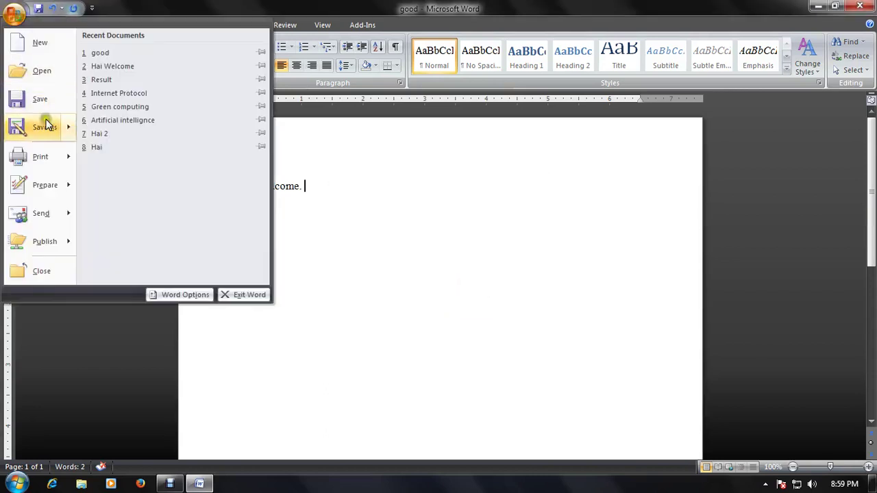
left_click(41, 100)
left_click(272, 185)
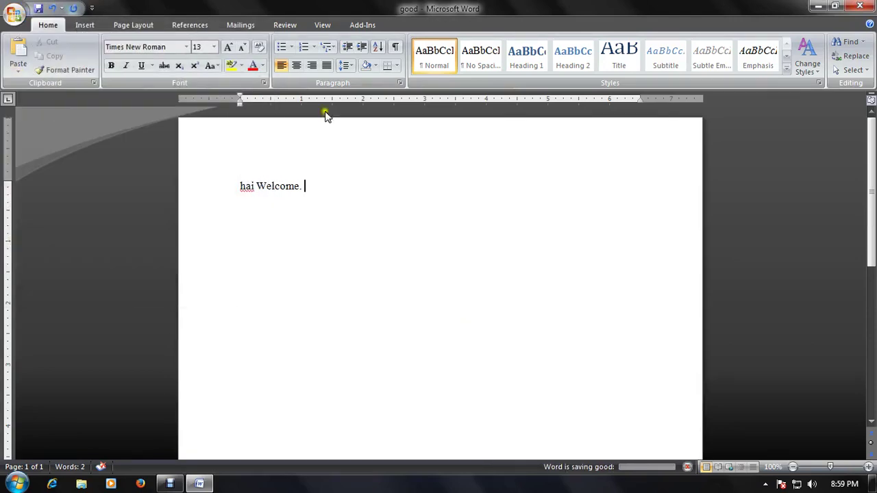
left_click(860, 7)
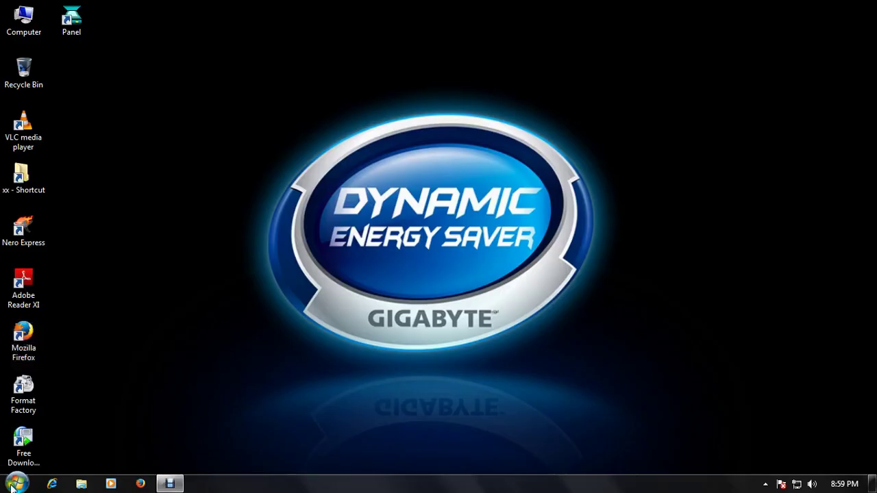
left_click(17, 483)
left_click(77, 209)
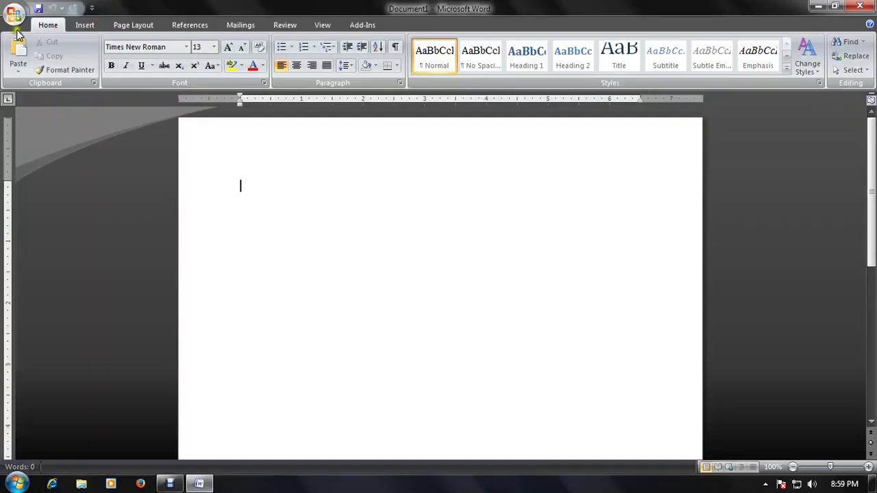
Open 'good' from Recent Documents with a password and dismiss the incorrect-password error.
left_click(15, 13)
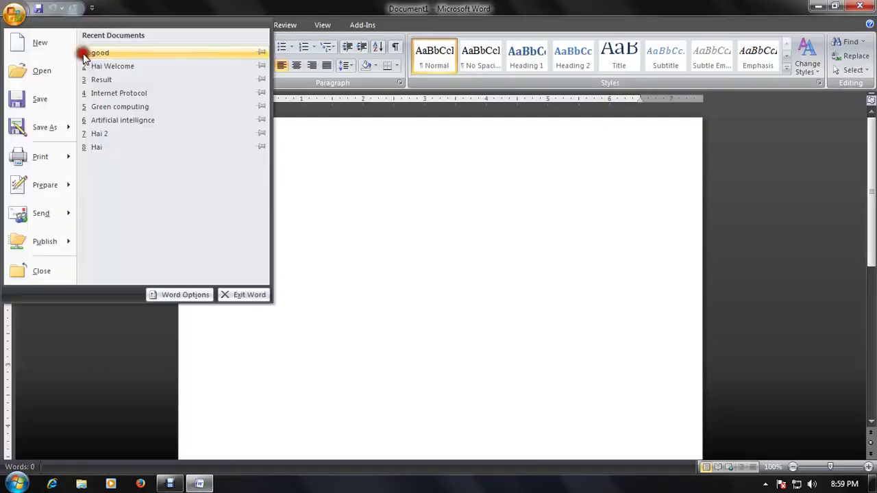
left_click(121, 55)
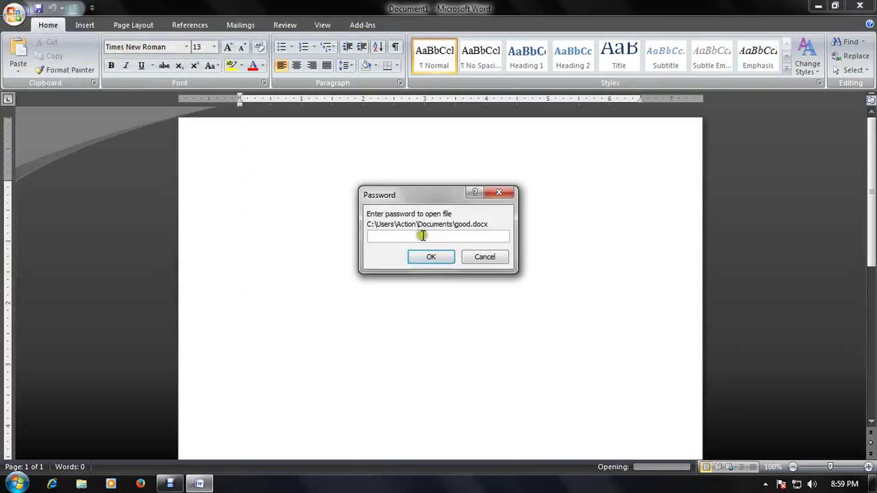
type("*")
type("******")
left_click(430, 257)
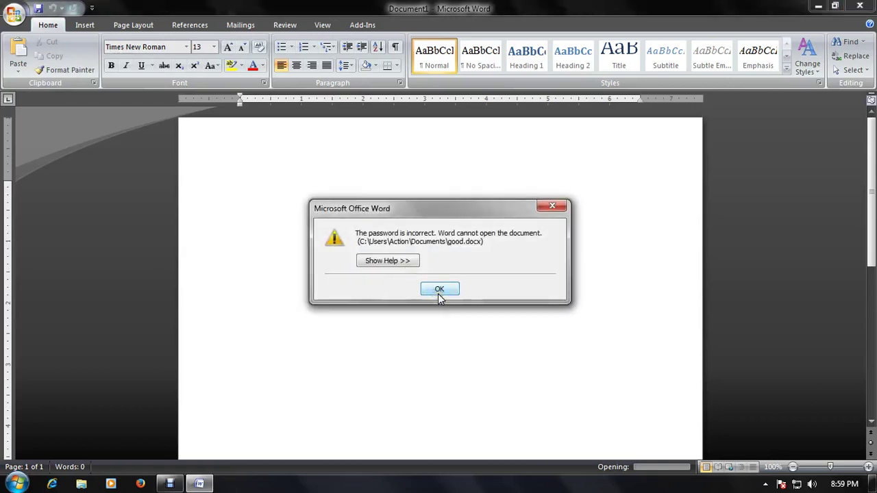
left_click(438, 289)
Reopen 'good' from Recent Documents with the correct password so 'hai Welcome.' shows.
left_click(13, 14)
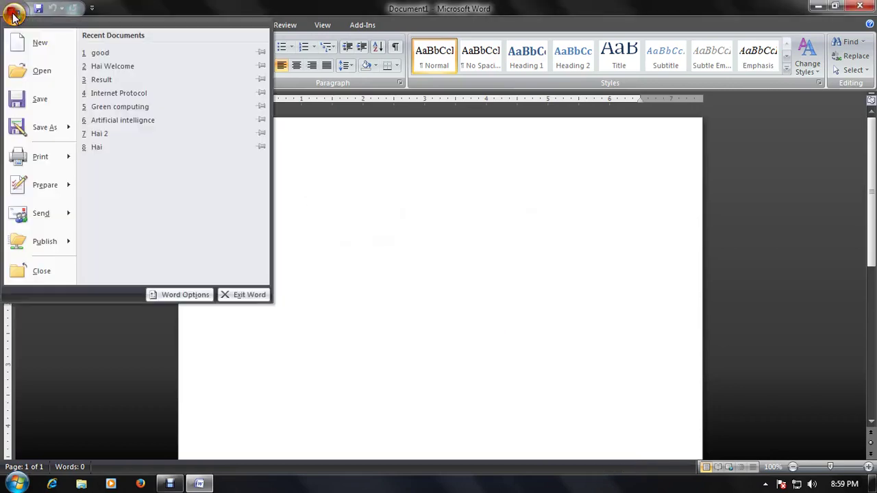
left_click(103, 53)
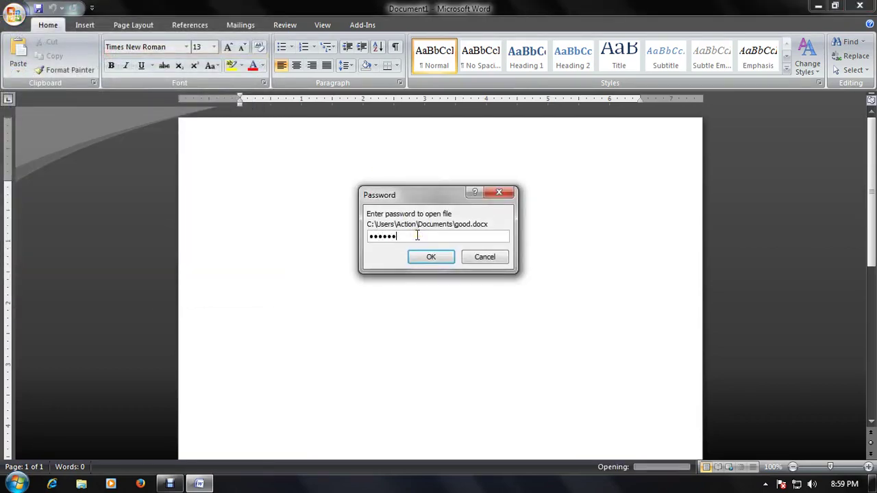
left_click(422, 259)
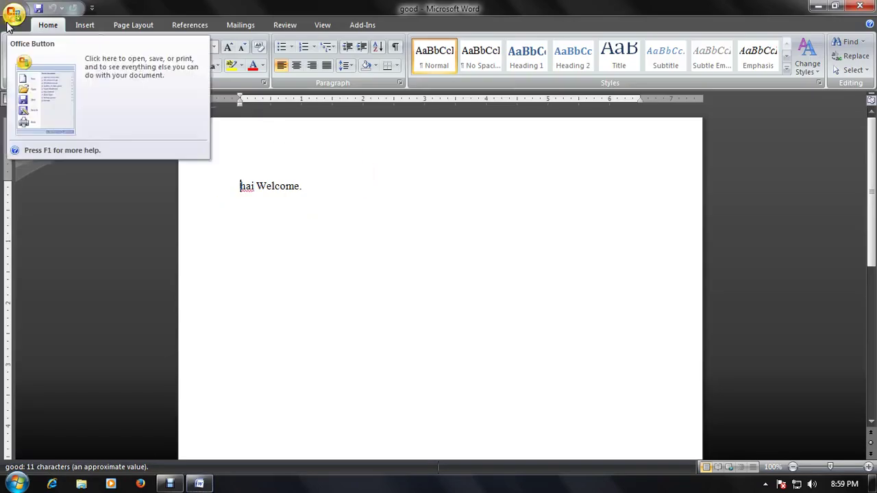
Mark 'good' as Final, confirm saving, and turn off the final-status notice.
left_click(12, 15)
mouse_move(45, 185)
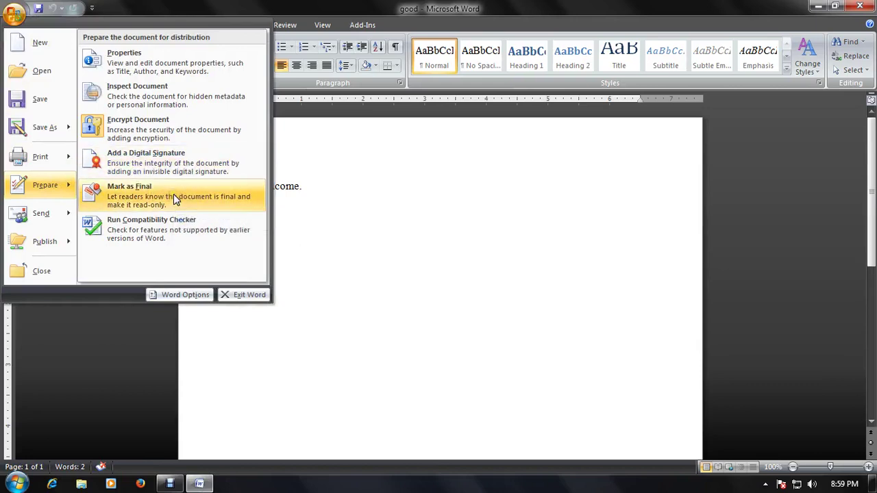
left_click(173, 197)
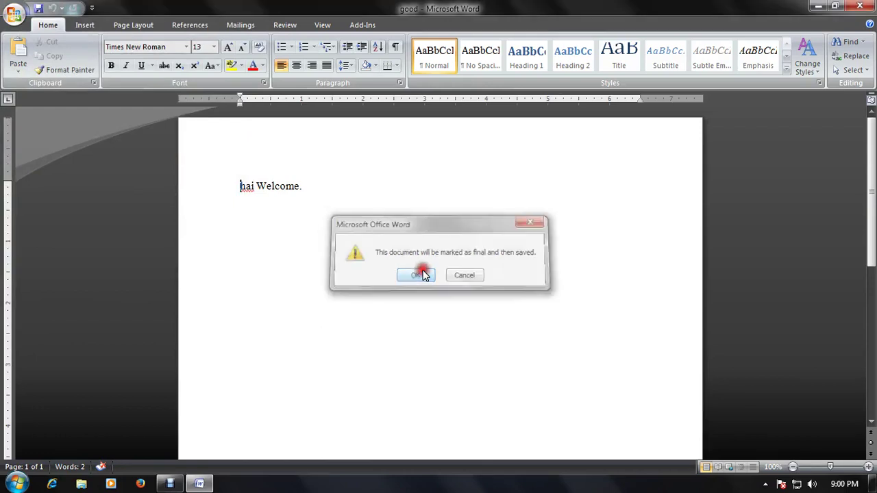
left_click(420, 275)
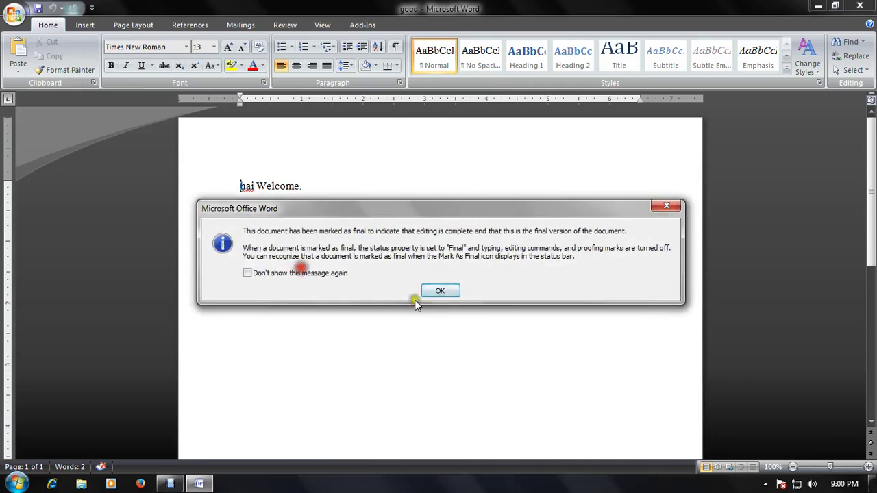
left_click(346, 273)
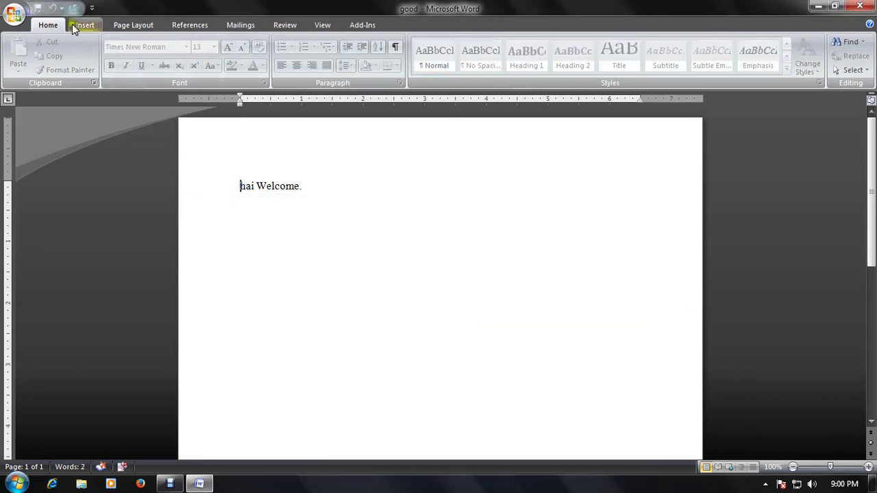
Browse through the Home, Insert, Page Layout and References ribbon tabs.
left_click(84, 25)
left_click(132, 24)
left_click(190, 24)
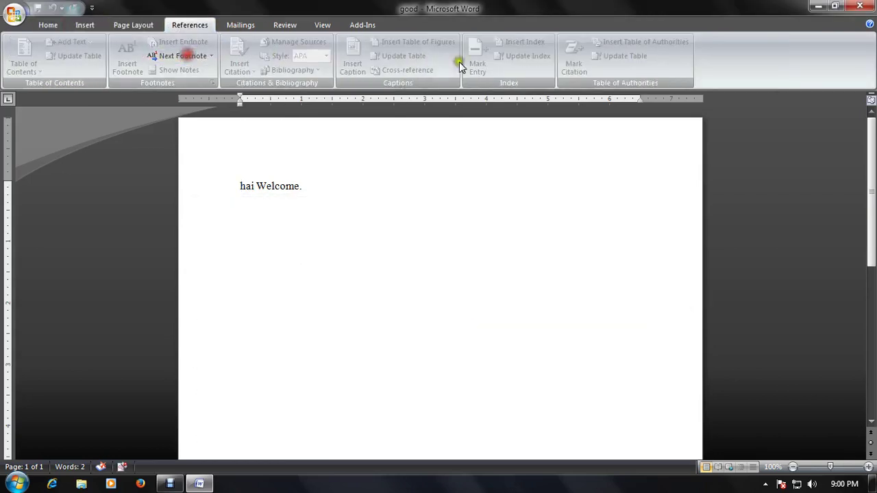
left_click(48, 25)
Try selecting the 'hai Welcome.' line, confirm it is locked, then bring up the Office menu.
left_click(294, 187)
left_click(185, 189)
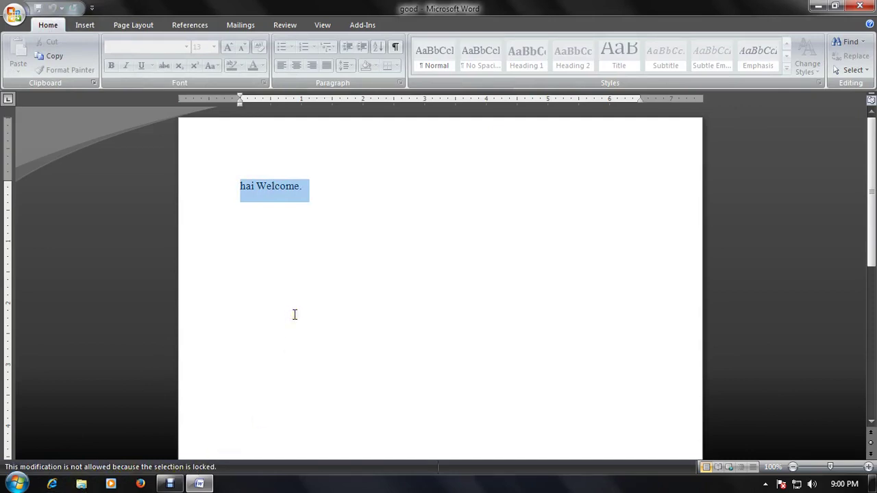
left_click(291, 237)
left_click(179, 181)
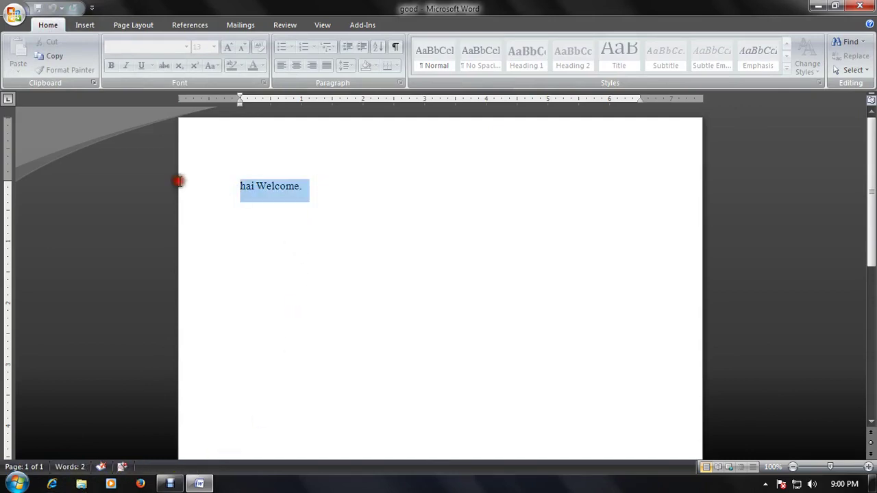
left_click(343, 208)
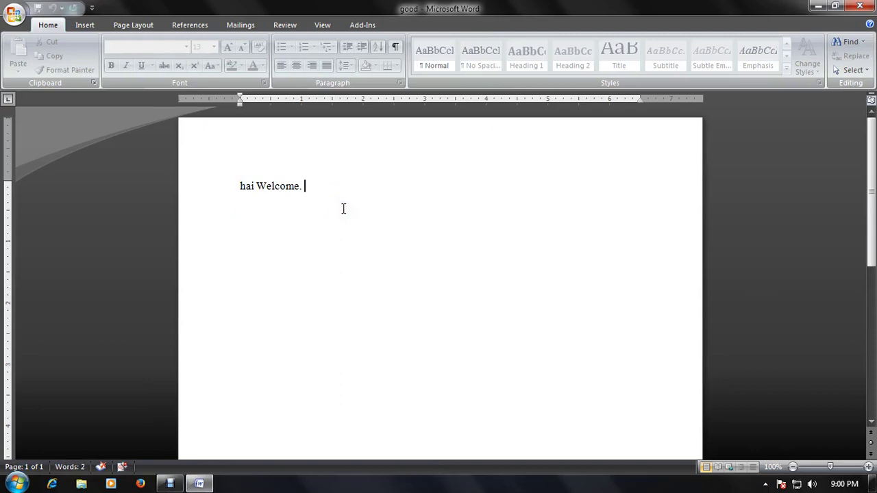
left_click(15, 14)
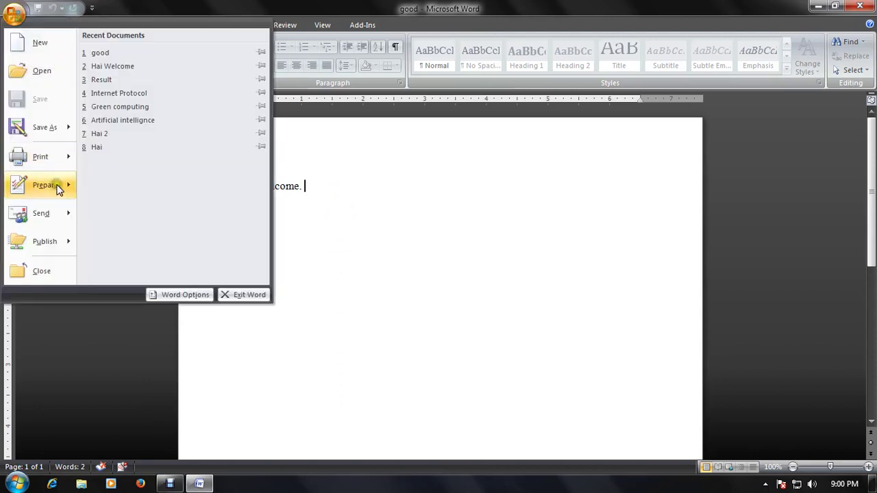
Review Prepare options like Mark as Final, browse the Page Layout and References tabs, then dismiss the menu.
left_click(127, 205)
left_click(280, 186)
left_click(149, 24)
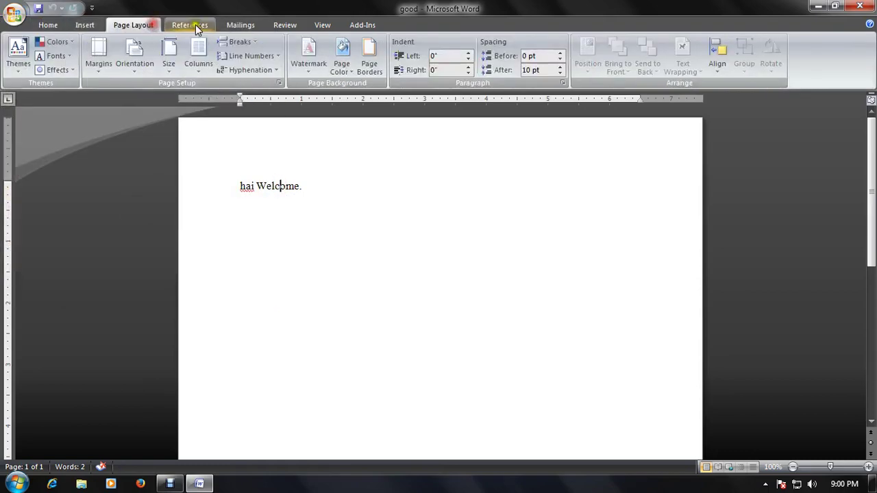
left_click(189, 25)
left_click(14, 14)
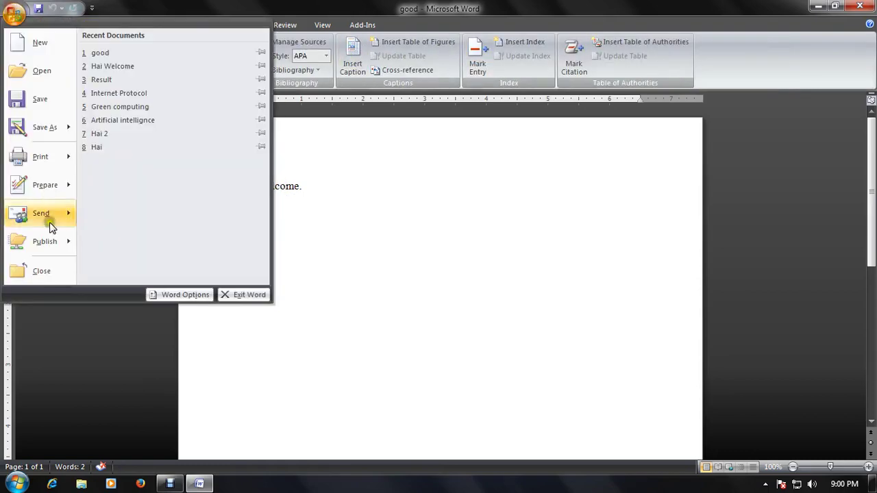
mouse_move(45, 185)
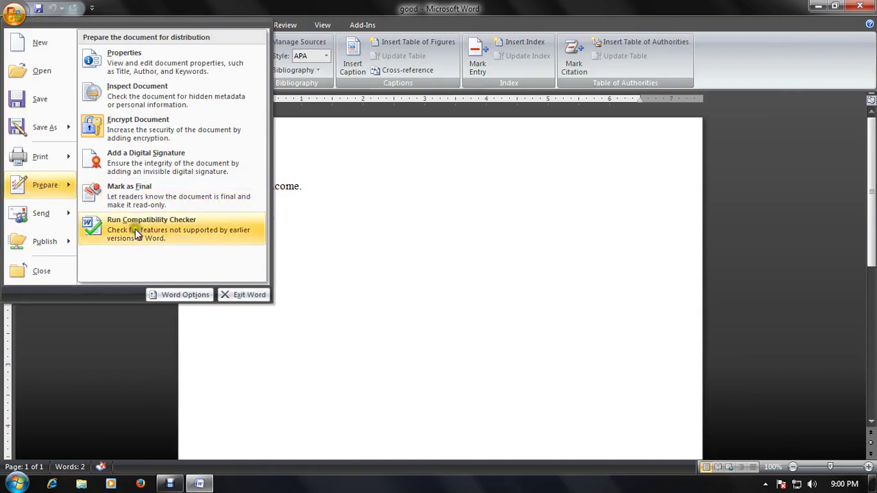
left_click(369, 221)
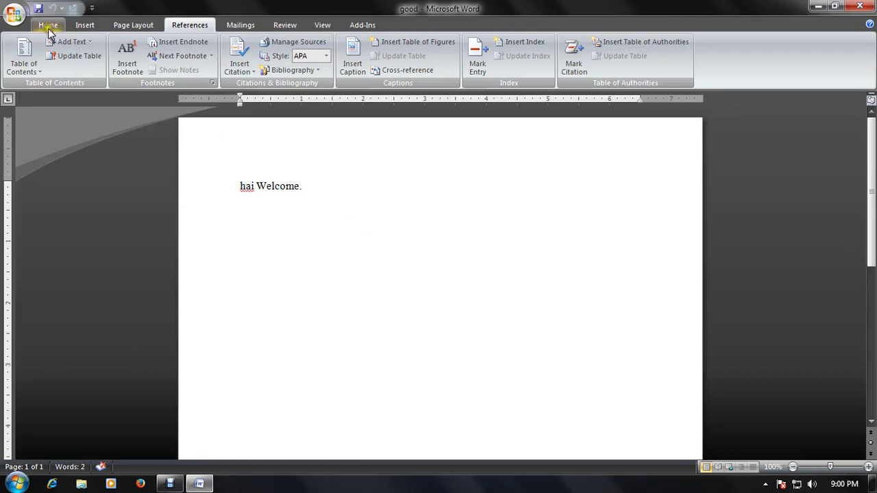
Close the 'good' document from the Office menu, answering Yes to save its changes.
left_click(13, 14)
mouse_move(41, 213)
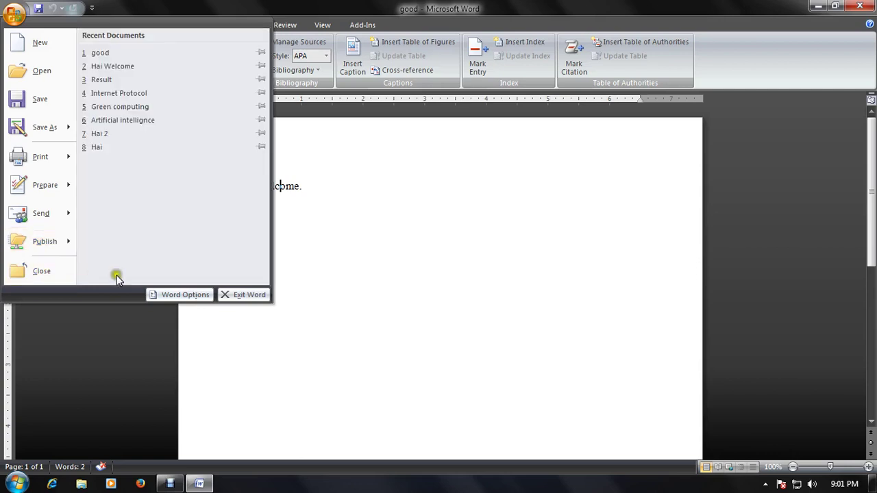
left_click(30, 273)
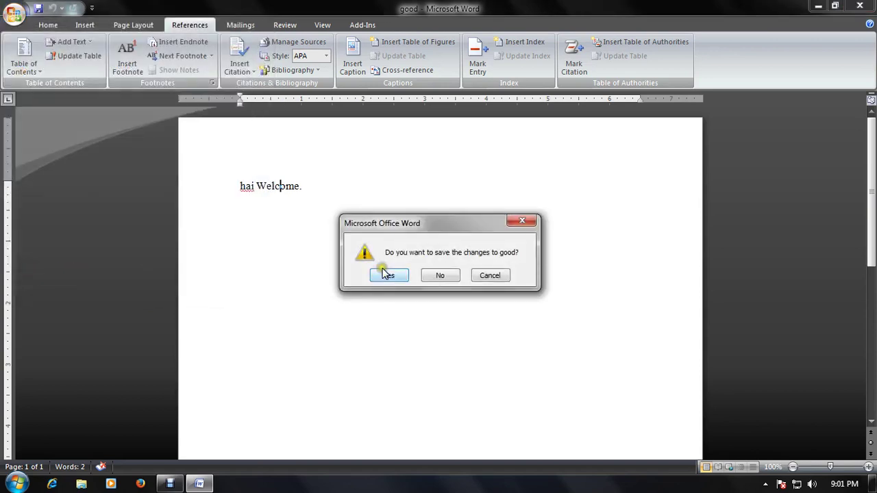
left_click(407, 277)
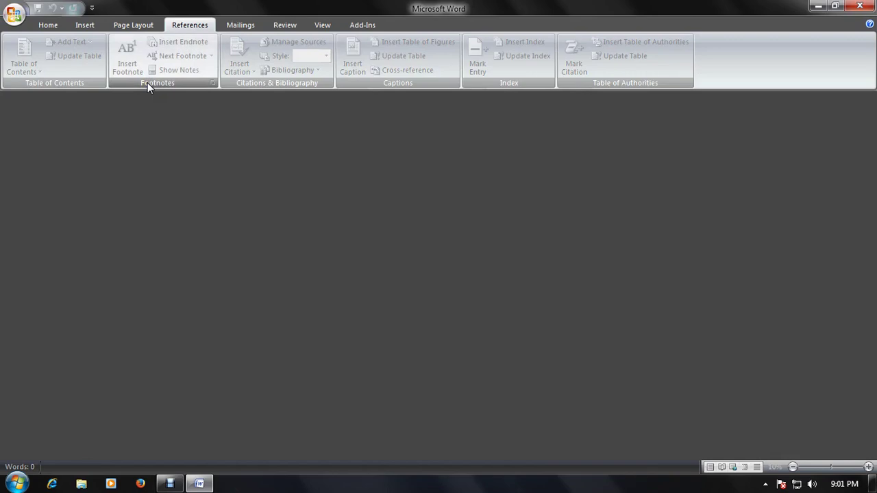
Close the blank Document10 from the Office menu, then exit Word entirely.
key("ctrl+n")
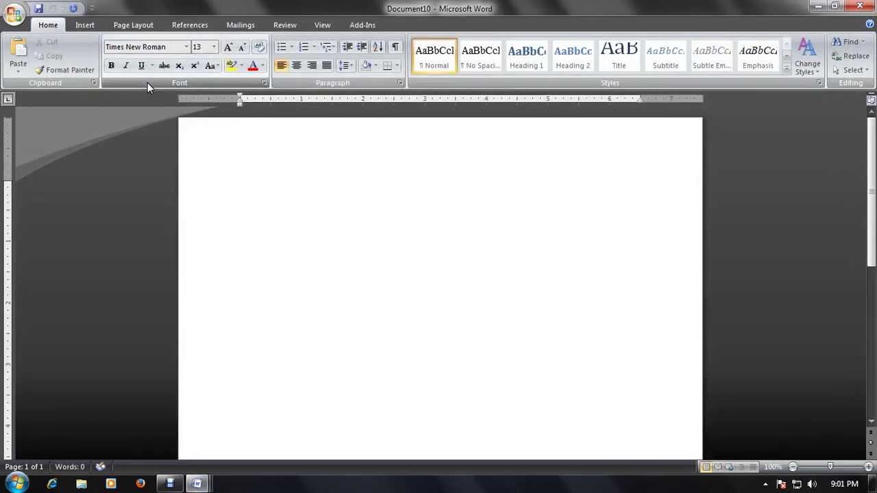
mouse_move(199, 483)
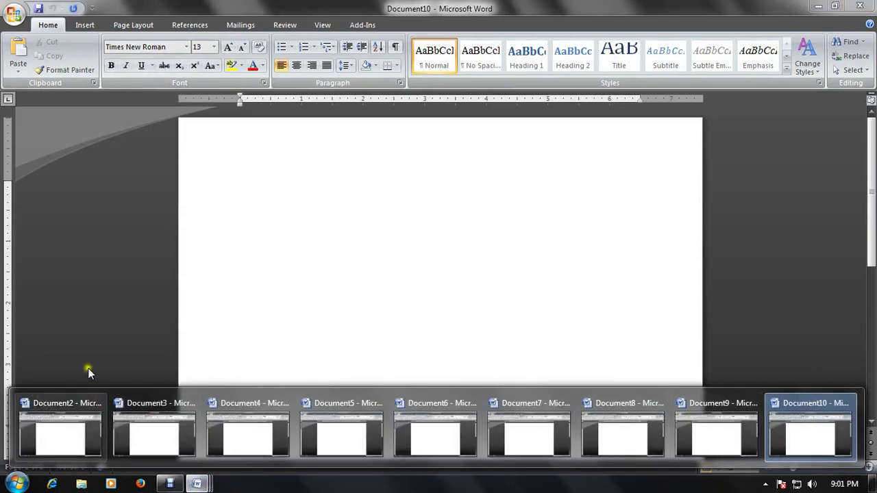
left_click(285, 204)
left_click(9, 16)
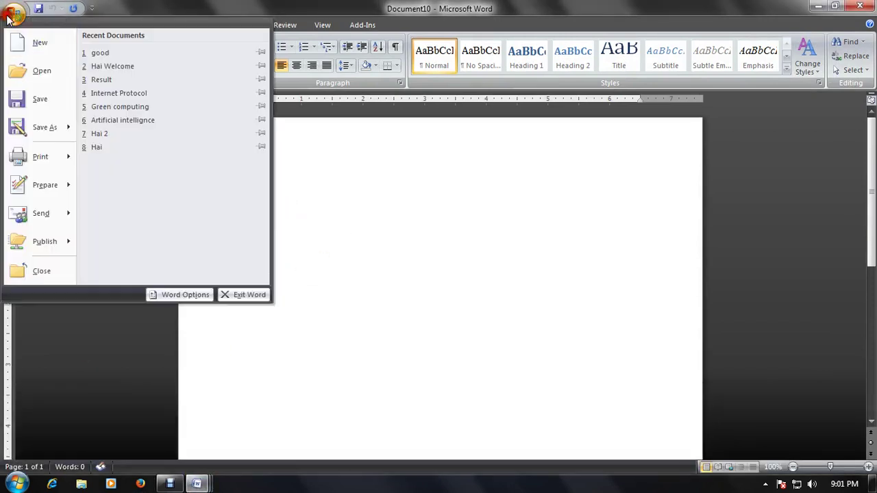
left_click(37, 273)
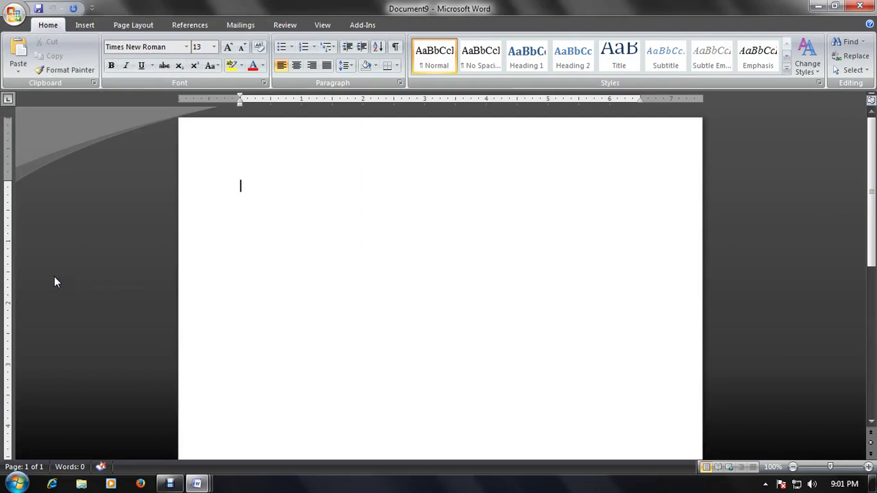
left_click(14, 14)
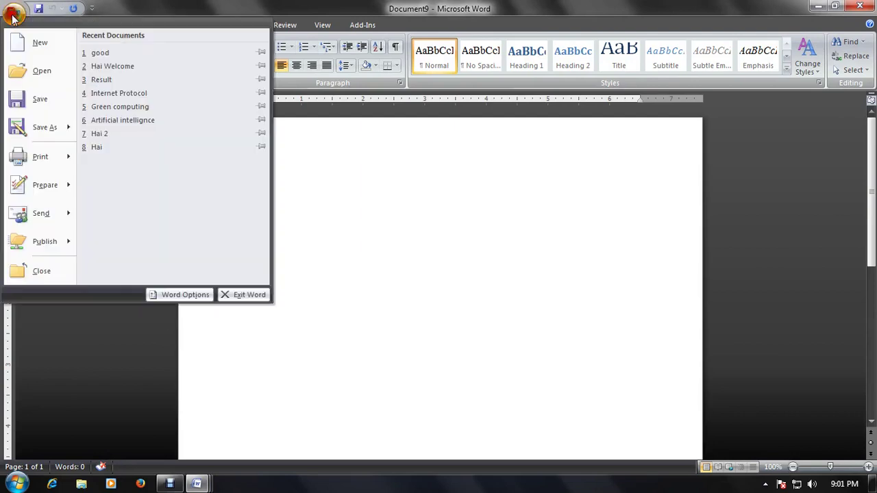
left_click(246, 301)
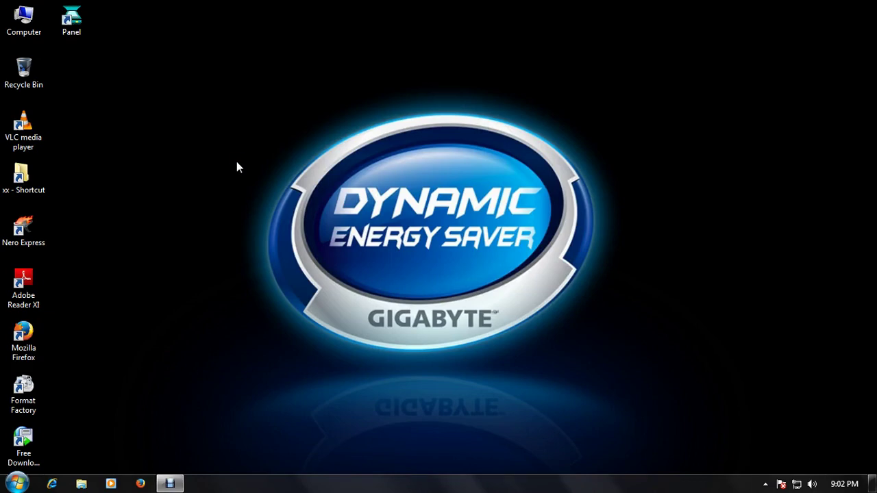
Launch Microsoft Office Word 2007 from the Start menu to get a blank Document1.
left_click(239, 162)
left_click(17, 483)
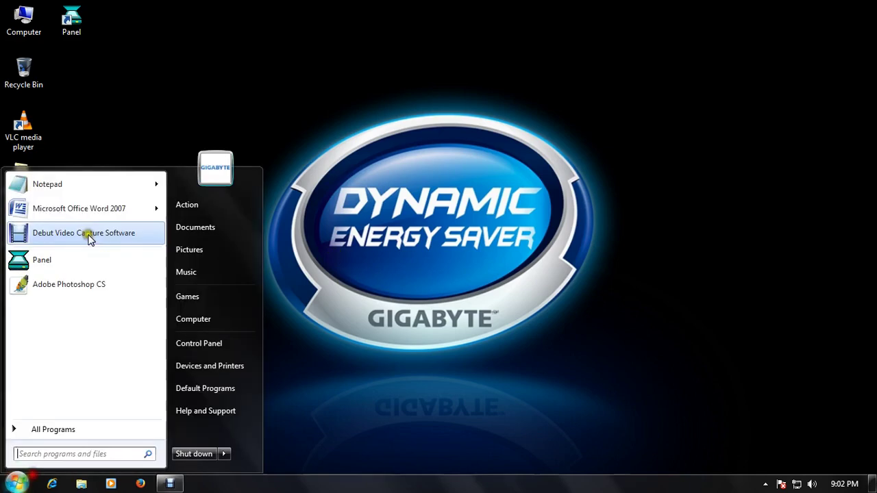
left_click(82, 203)
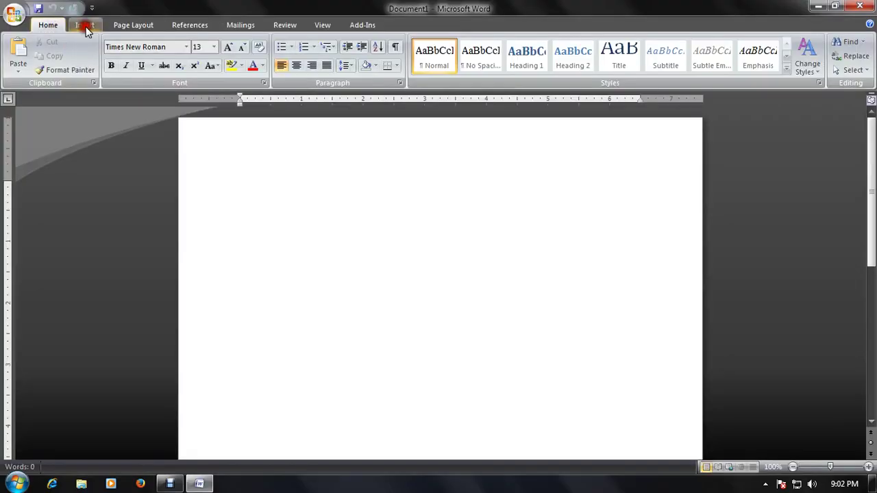
Browse the ribbon tabs and Office menu, then close Word with the window's Close button.
left_click(85, 25)
left_click(47, 25)
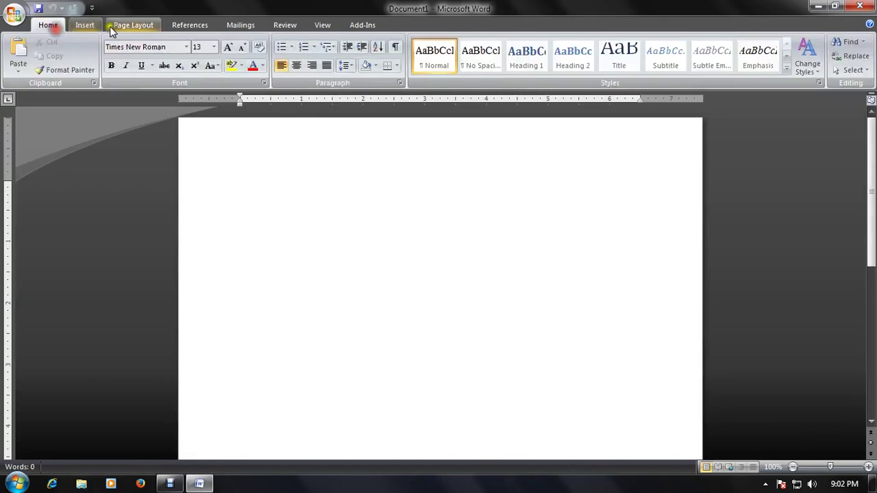
left_click(133, 25)
left_click(190, 25)
left_click(241, 26)
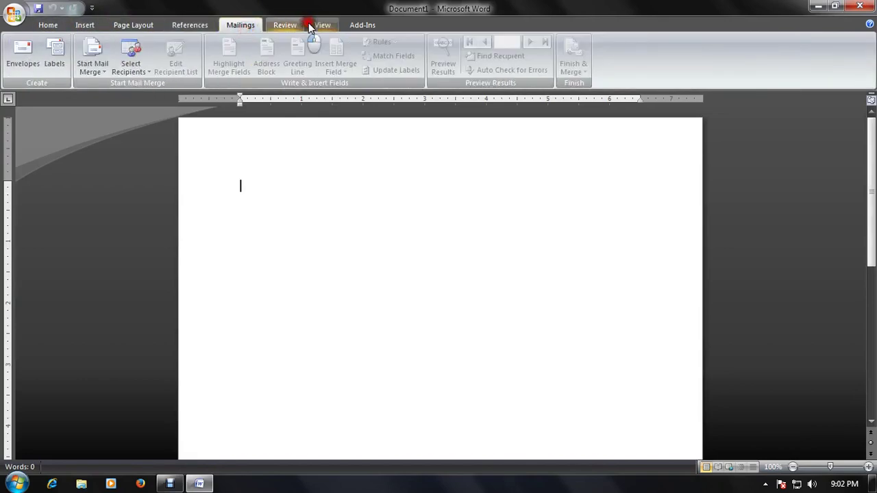
left_click(322, 25)
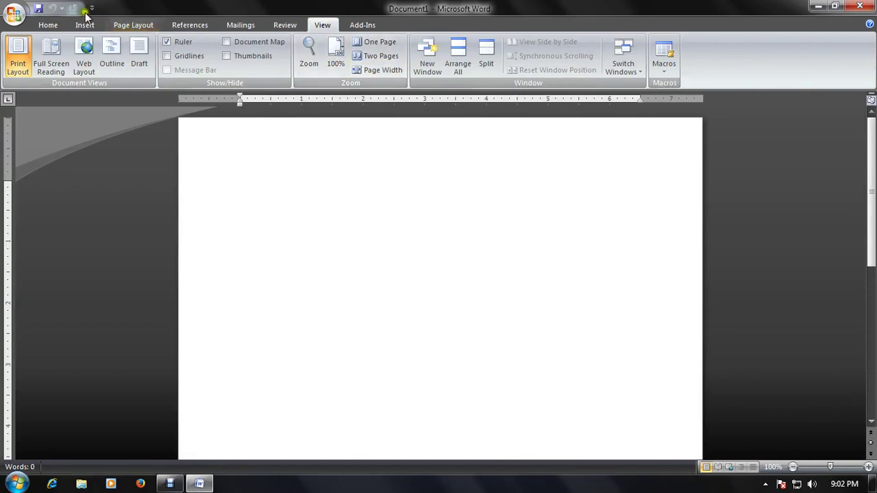
left_click(11, 19)
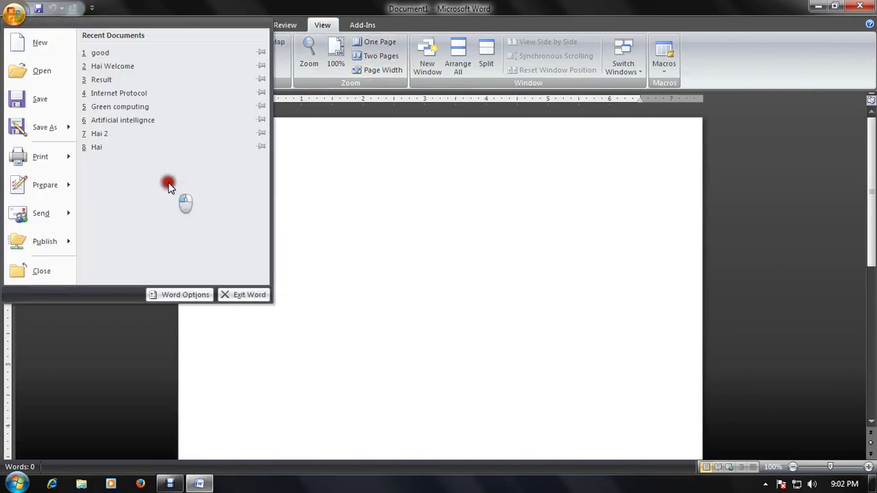
left_click(489, 217)
left_click(860, 6)
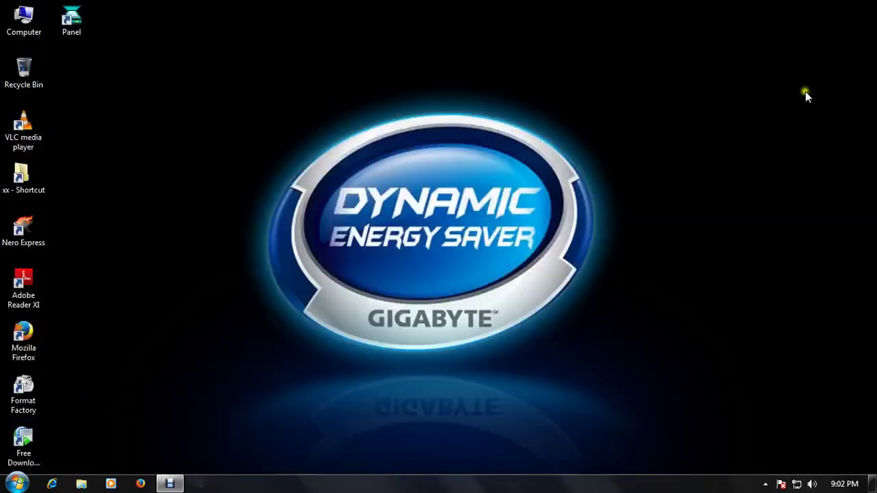